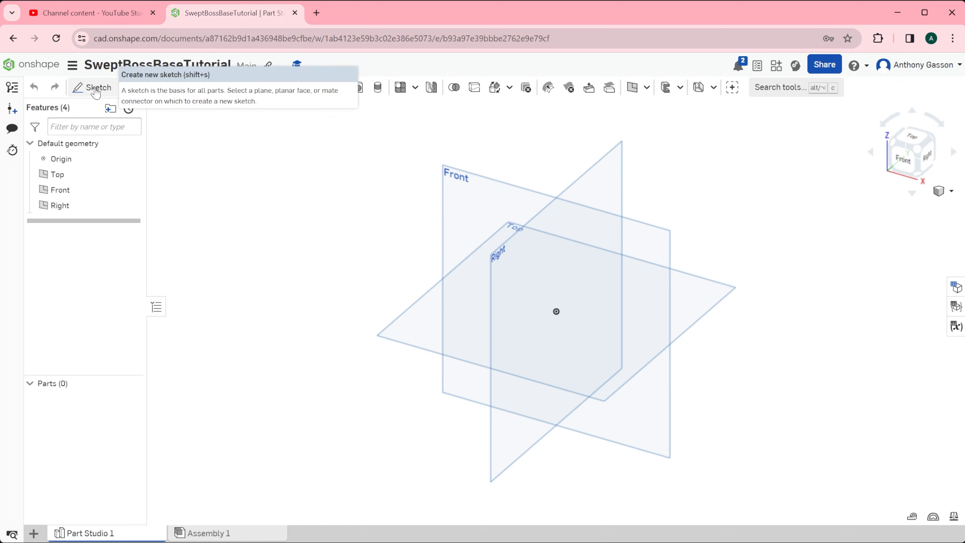
Sketch an ellipse about 32 mm wide and 9 mm high on the Front plane, centred on the origin.
{"action": "left_click", "coordinate": [96, 93]}
{"action": "left_click", "coordinate": [508, 188]}
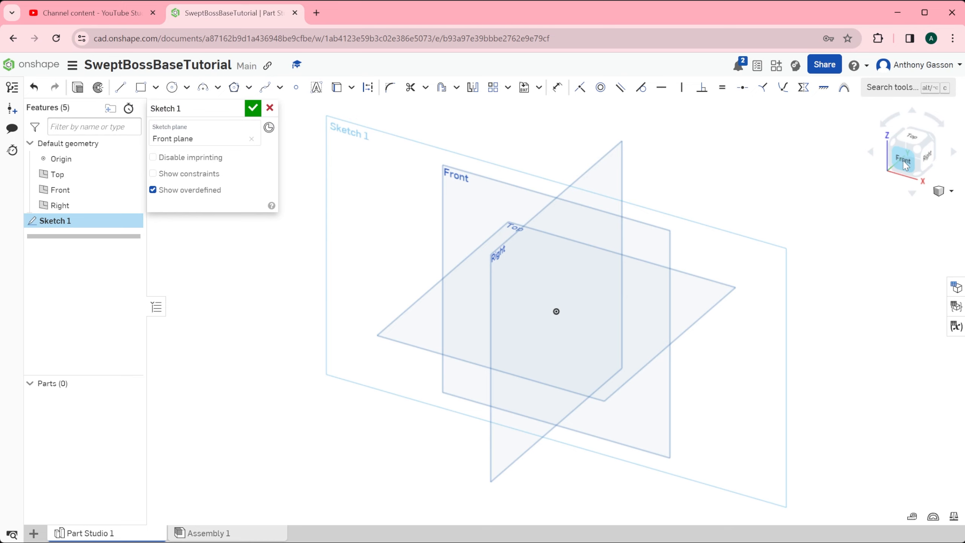
{"action": "left_click", "coordinate": [905, 165]}
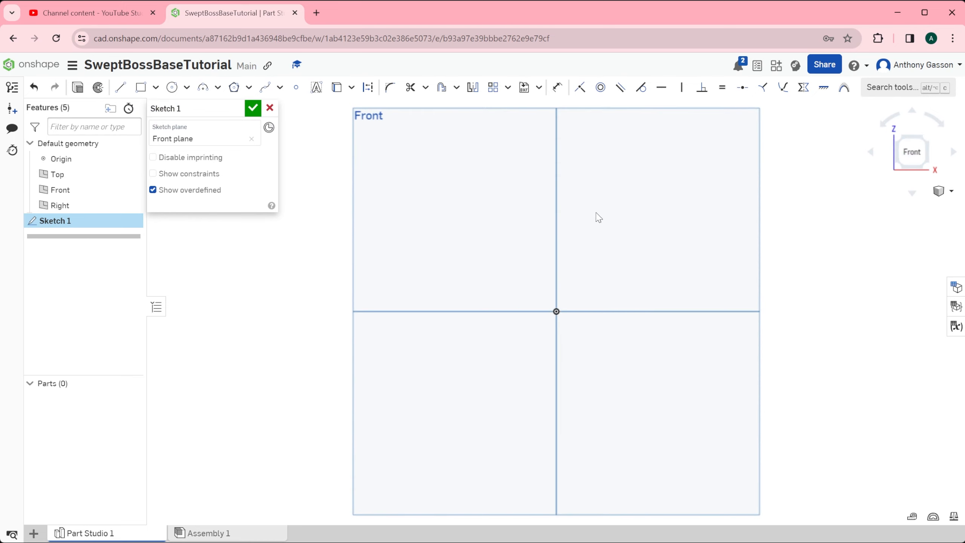
{"action": "left_click", "coordinate": [188, 89]}
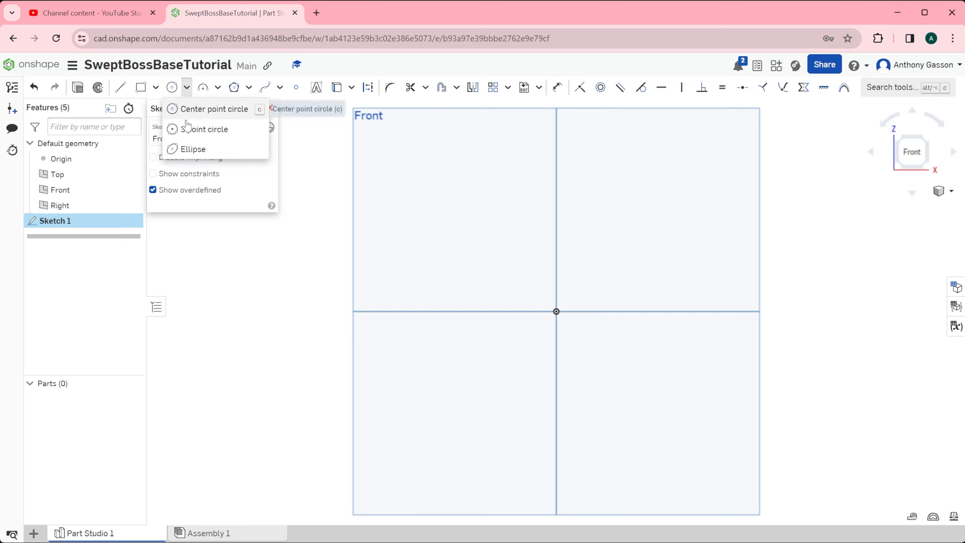
{"action": "left_click", "coordinate": [176, 150]}
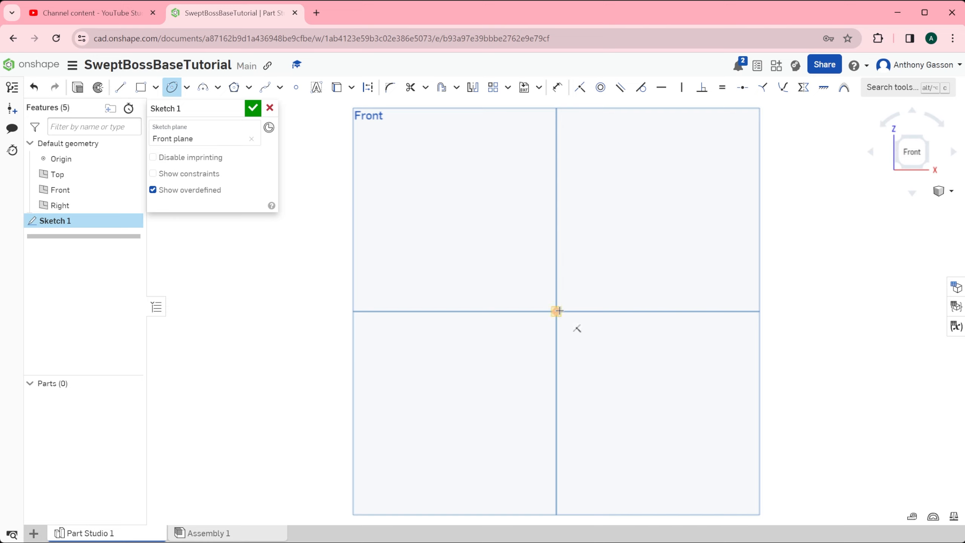
{"action": "left_click", "coordinate": [556, 311]}
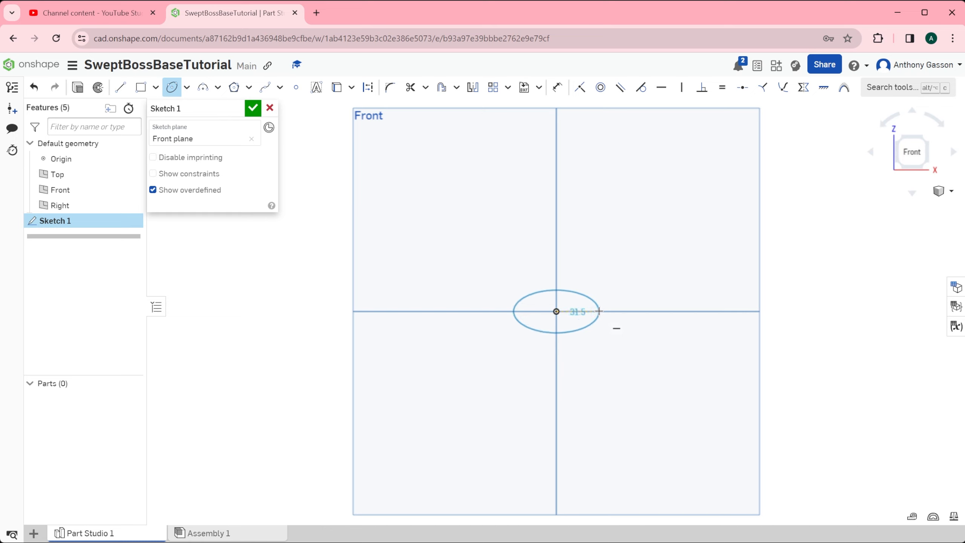
{"action": "left_click", "coordinate": [599, 311]}
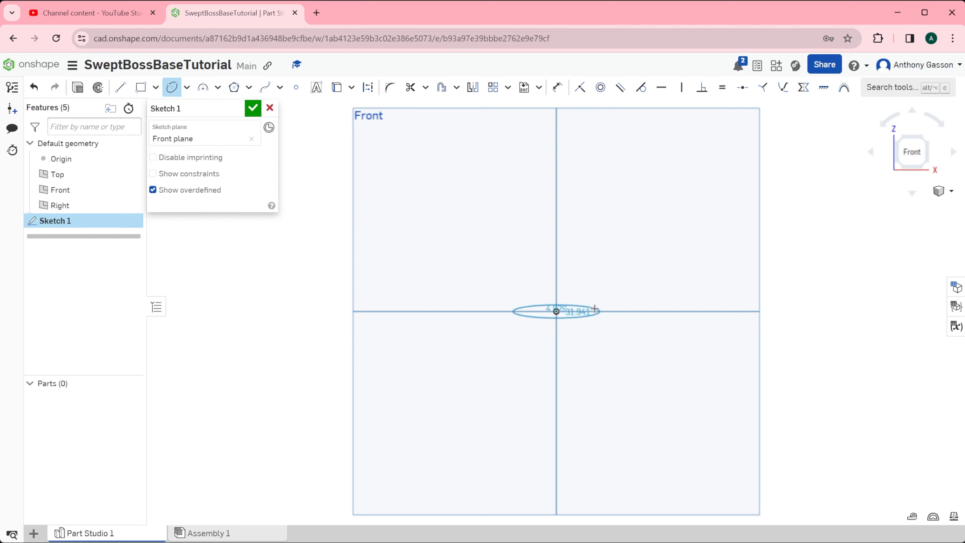
{"action": "left_click", "coordinate": [557, 299]}
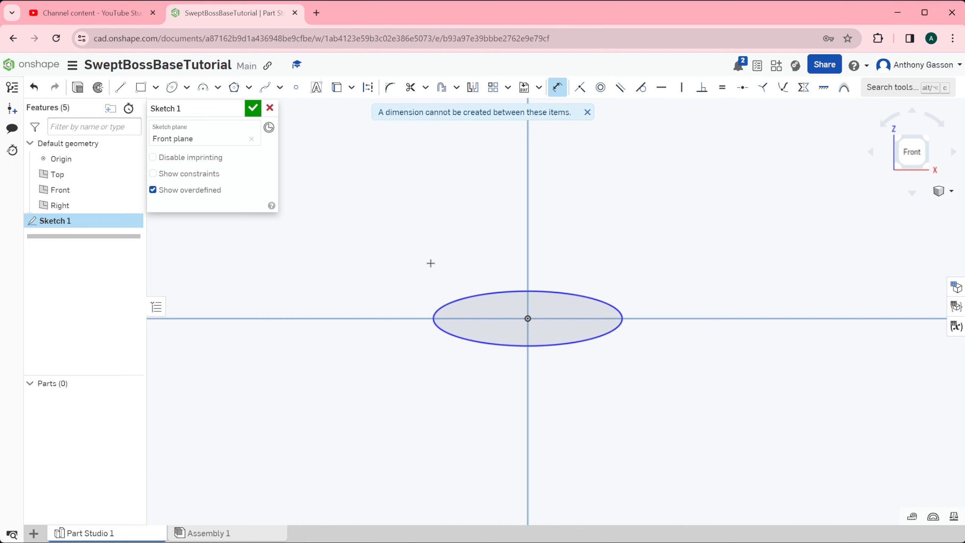
{"action": "left_click", "coordinate": [254, 109]}
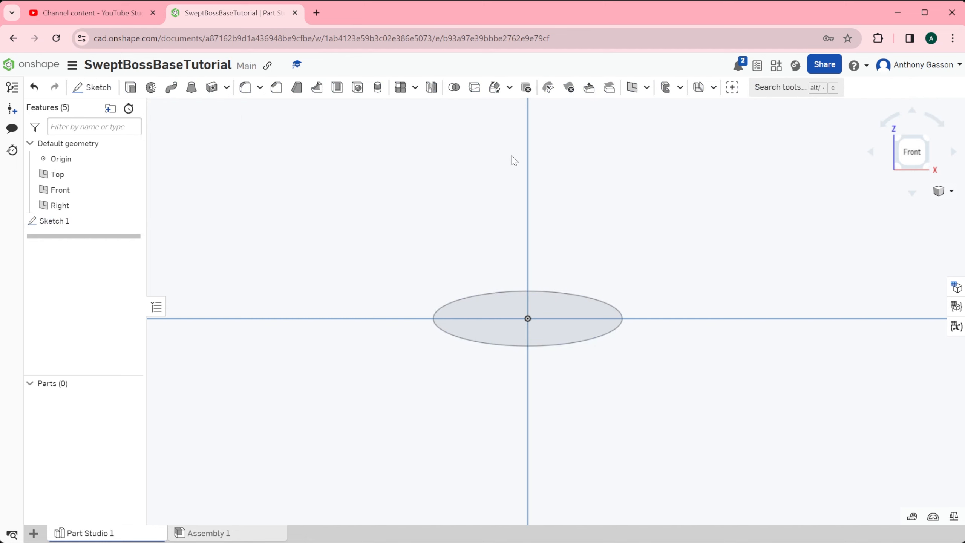
Sketch a circle about 44 mm in diameter on the Right plane, centred directly above the origin and passing through it.
{"action": "left_click", "coordinate": [938, 190]}
{"action": "left_click", "coordinate": [894, 207]}
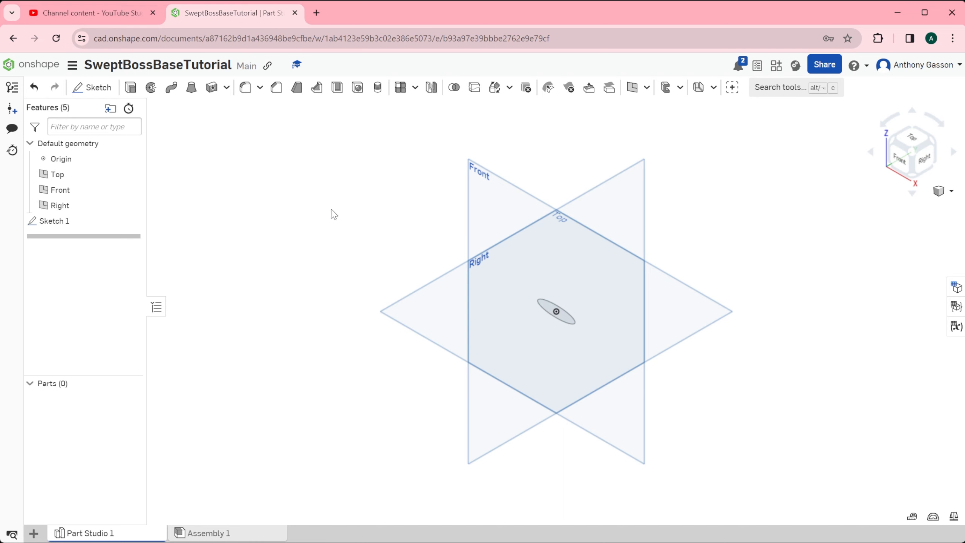
{"action": "left_click", "coordinate": [96, 88]}
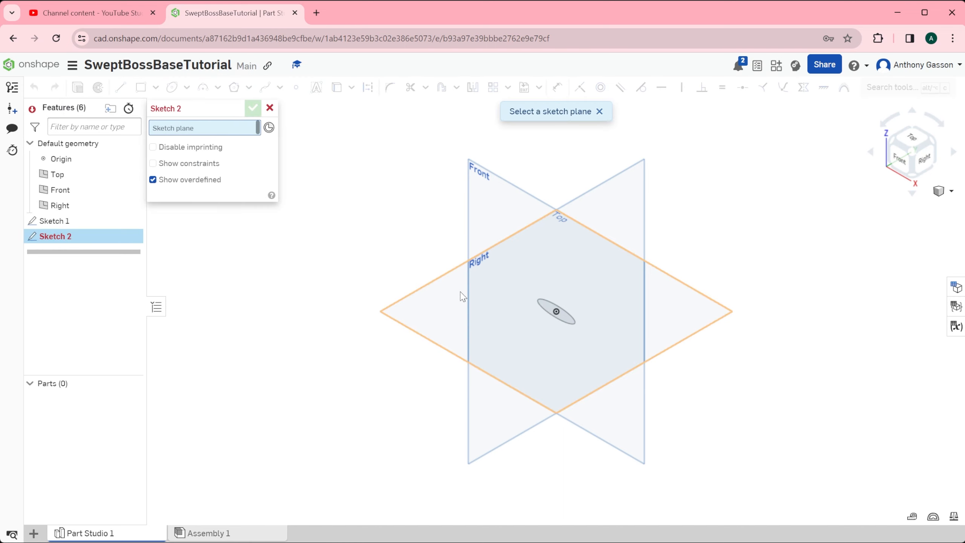
{"action": "left_click", "coordinate": [626, 184]}
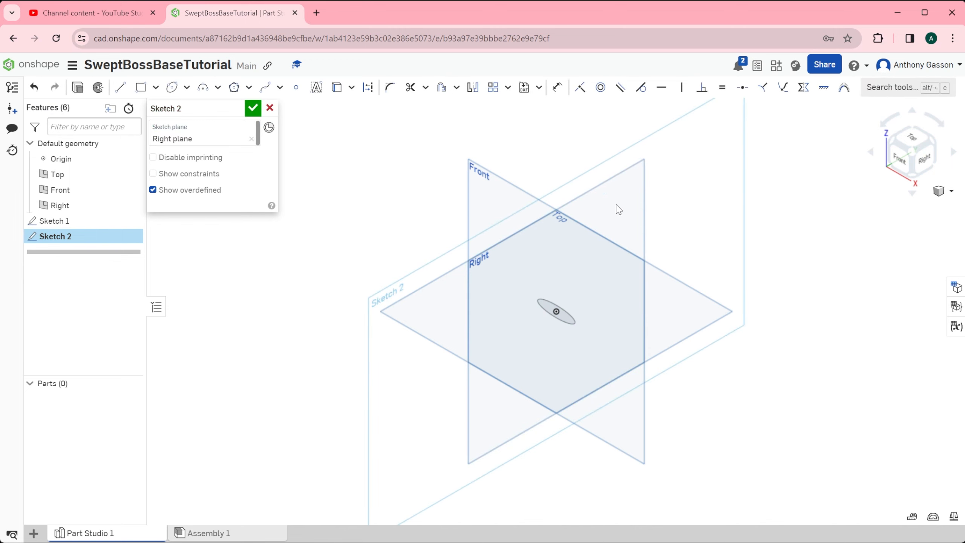
{"action": "left_click", "coordinate": [926, 161]}
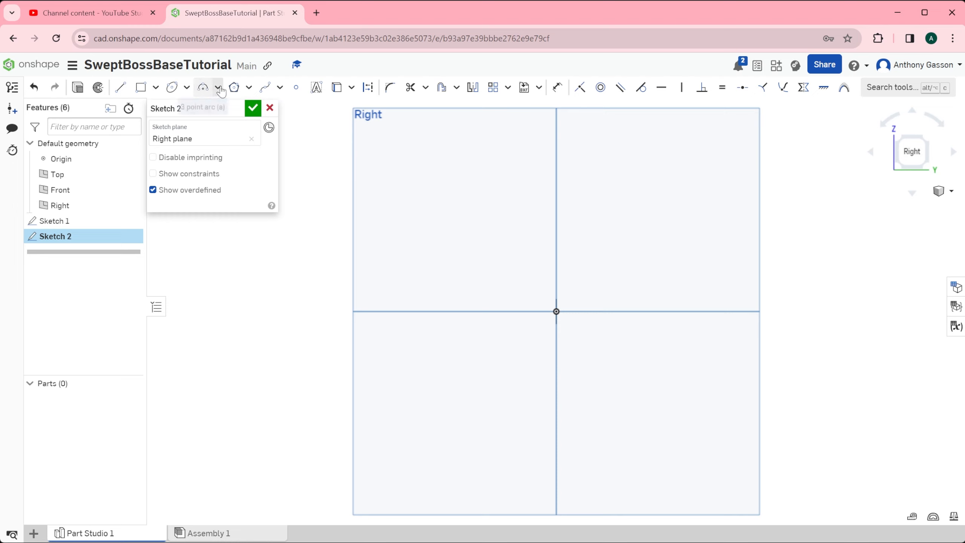
{"action": "left_click", "coordinate": [171, 87]}
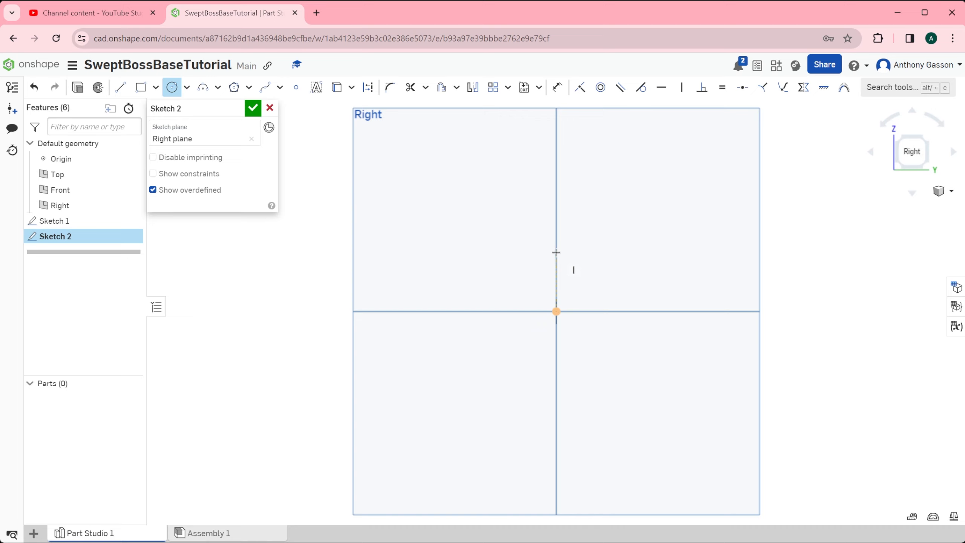
{"action": "left_click", "coordinate": [557, 311]}
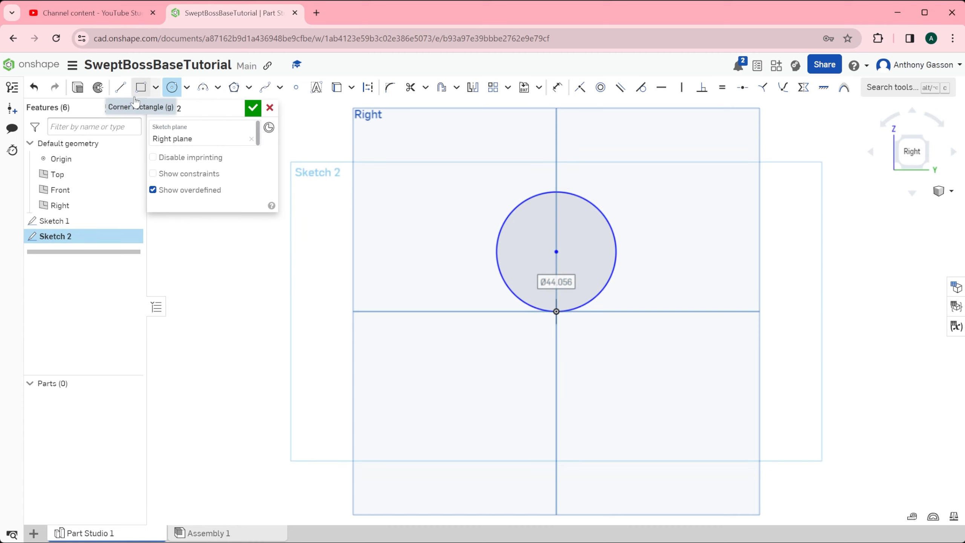
Draw a center point rectangle about 25 mm wide and 42 mm high, centred above the circle and overlapping its upper part.
{"action": "left_click", "coordinate": [156, 88]}
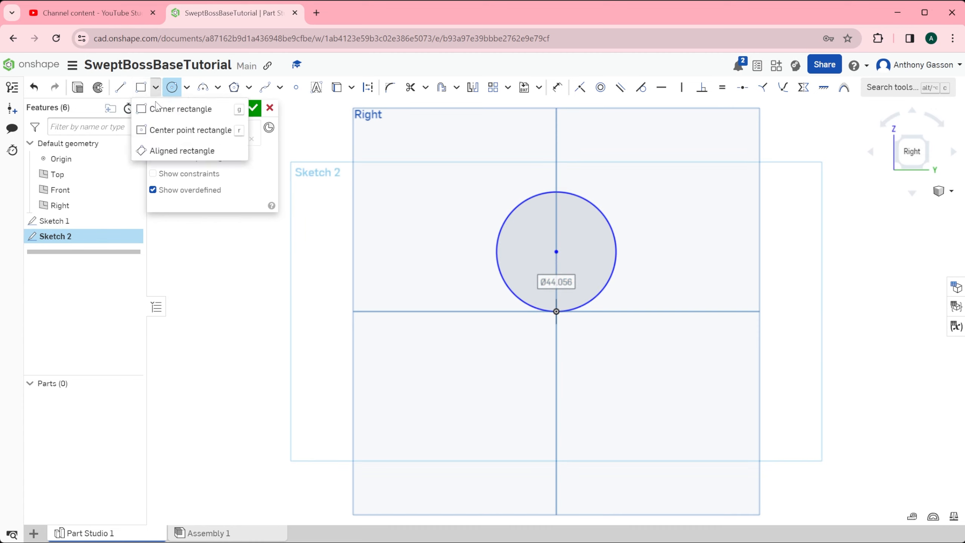
{"action": "left_click", "coordinate": [154, 130]}
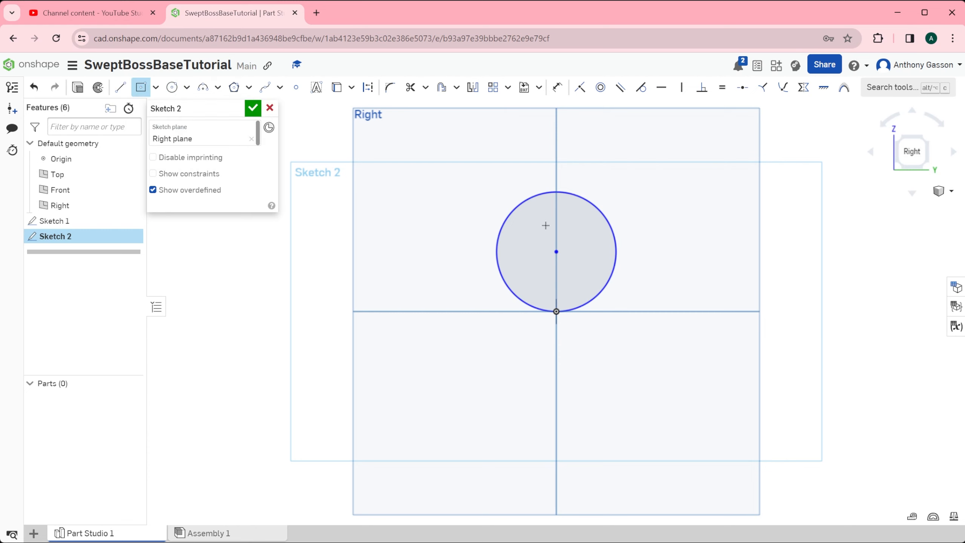
{"action": "left_click", "coordinate": [556, 172]}
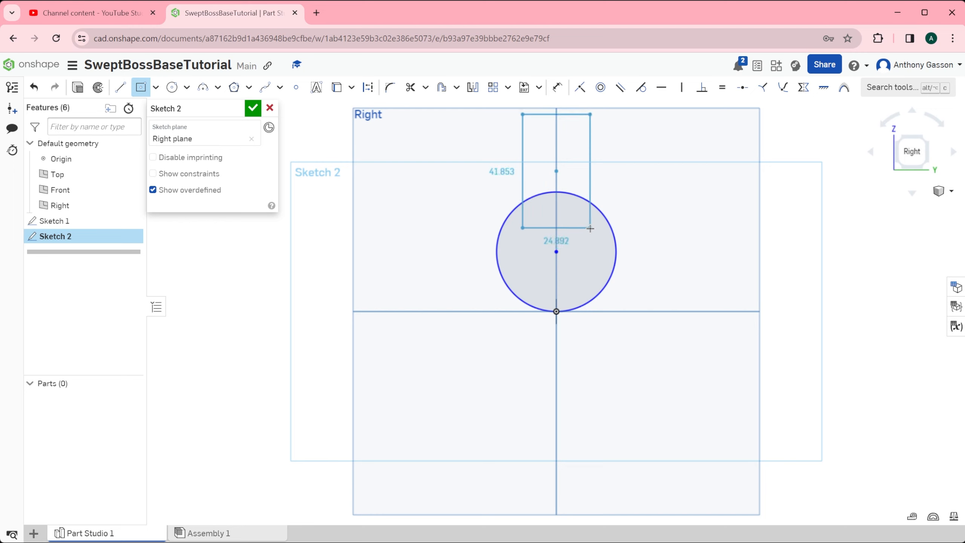
{"action": "left_click", "coordinate": [589, 228]}
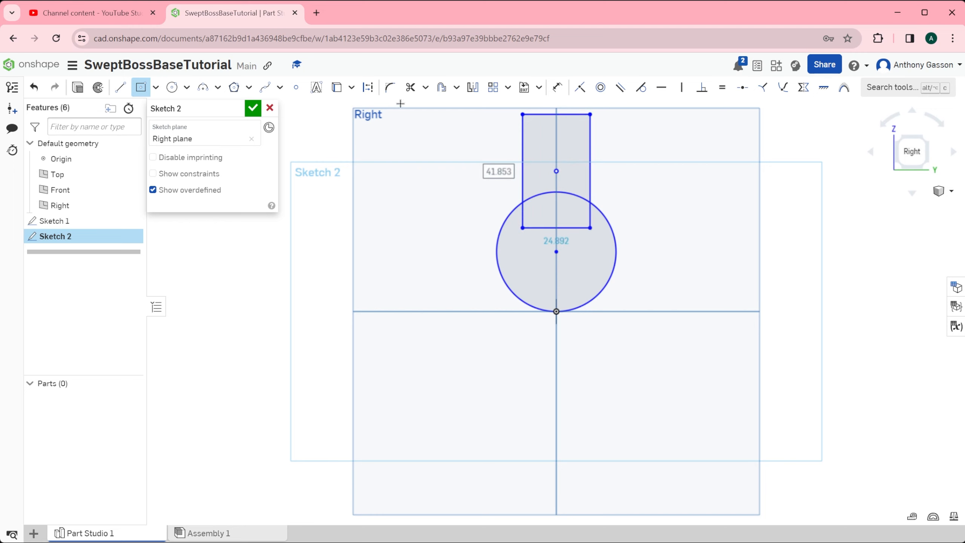
Trim away the rectangle's lines and the circle's upper arc between them to leave an open arc, and finish the sketch.
{"action": "left_click", "coordinate": [410, 87]}
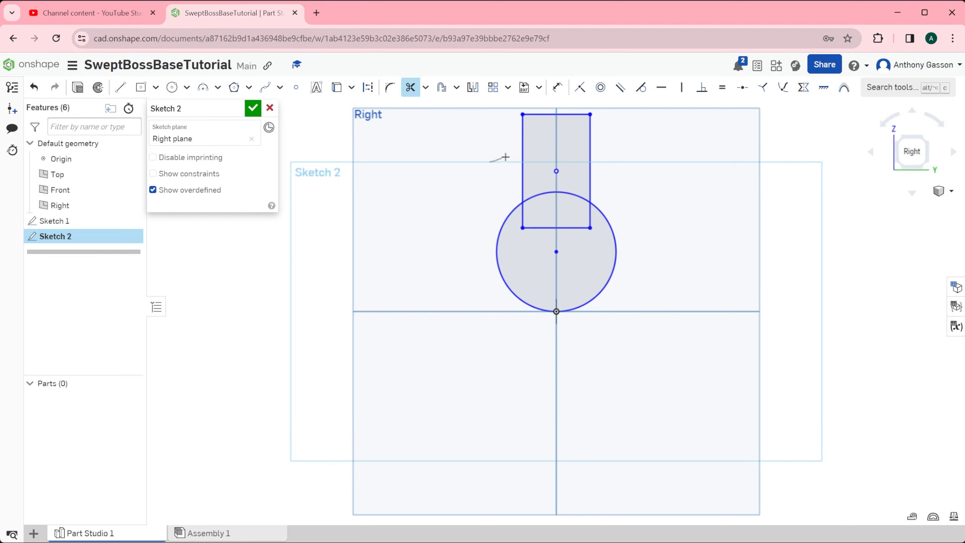
{"action": "mouse_move", "coordinate": [505, 156]}
{"action": "left_mouse_down"}
{"action": "mouse_move", "coordinate": [551, 122]}
{"action": "mouse_move", "coordinate": [612, 112]}
{"action": "mouse_move", "coordinate": [605, 150]}
{"action": "mouse_move", "coordinate": [580, 163]}
{"action": "mouse_move", "coordinate": [566, 206]}
{"action": "mouse_move", "coordinate": [592, 220]}
{"action": "mouse_move", "coordinate": [589, 244]}
{"action": "mouse_move", "coordinate": [549, 219]}
{"action": "mouse_move", "coordinate": [521, 225]}
{"action": "left_mouse_up"}
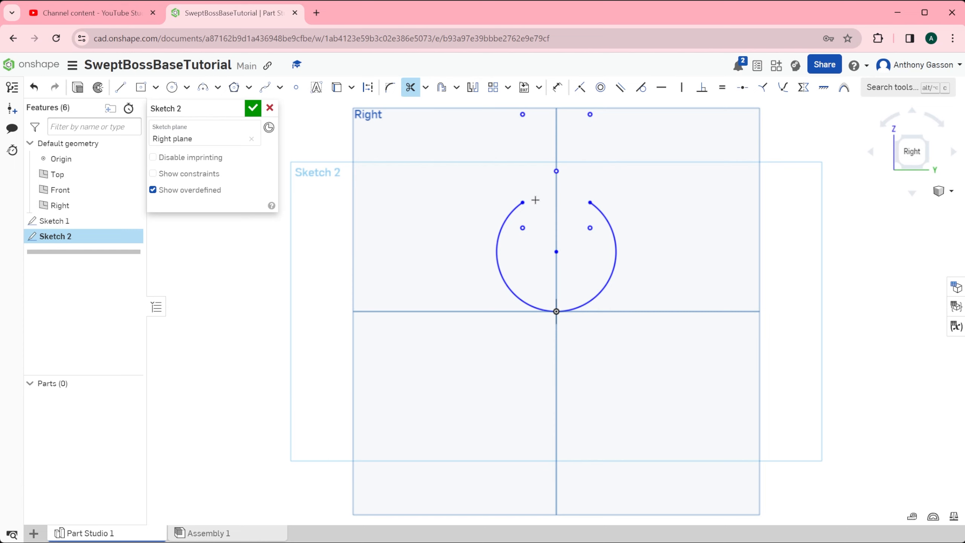
{"action": "left_click", "coordinate": [253, 108]}
Sweep the ellipse face of Sketch 1 along the open arc of Sketch 2 as a new solid.
{"action": "left_click", "coordinate": [942, 191]}
{"action": "left_click", "coordinate": [898, 209]}
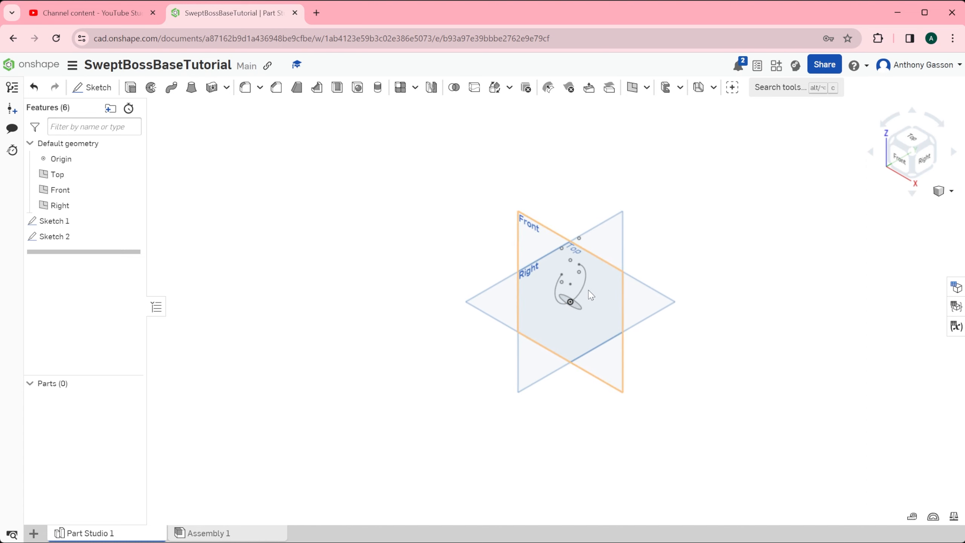
{"action": "scroll", "coordinate": [584, 297], "scroll_direction": "up", "scroll_amount": 10}
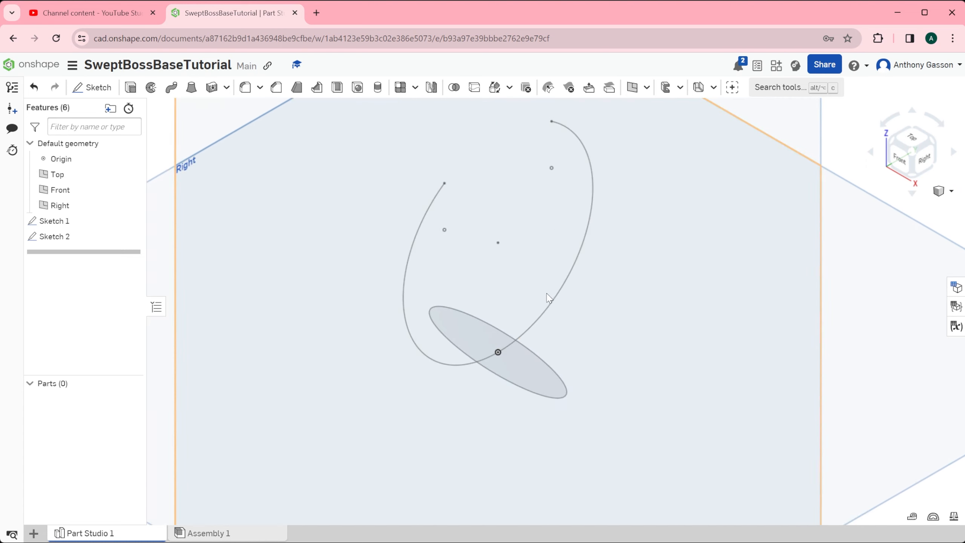
{"action": "scroll", "coordinate": [562, 294], "scroll_direction": "down", "scroll_amount": 3}
{"action": "left_click", "coordinate": [171, 88]}
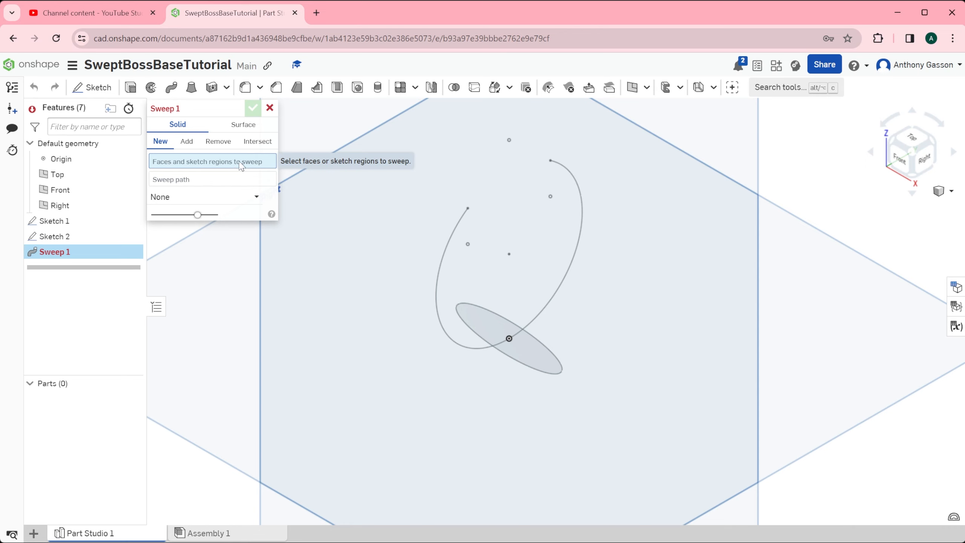
{"action": "left_click", "coordinate": [537, 359]}
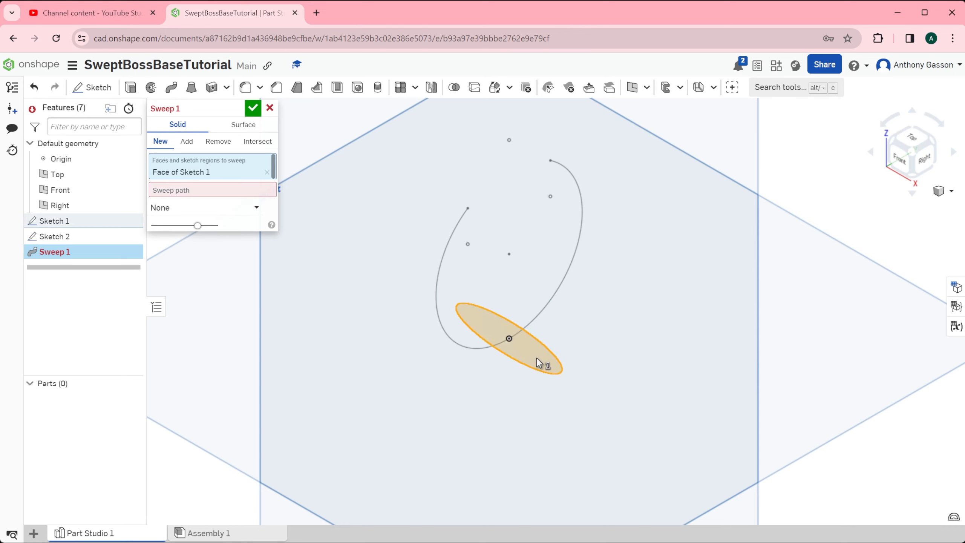
{"action": "left_click", "coordinate": [186, 192]}
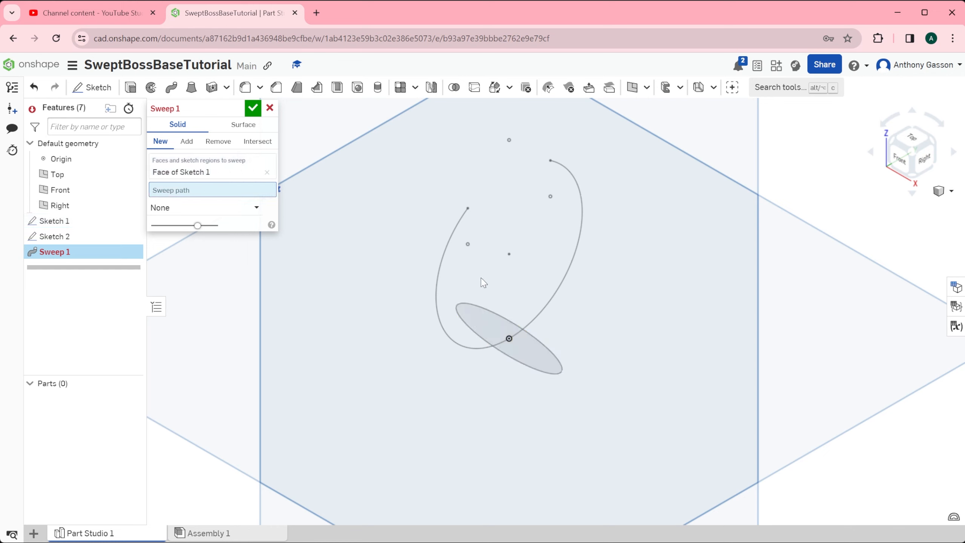
{"action": "left_click", "coordinate": [571, 274]}
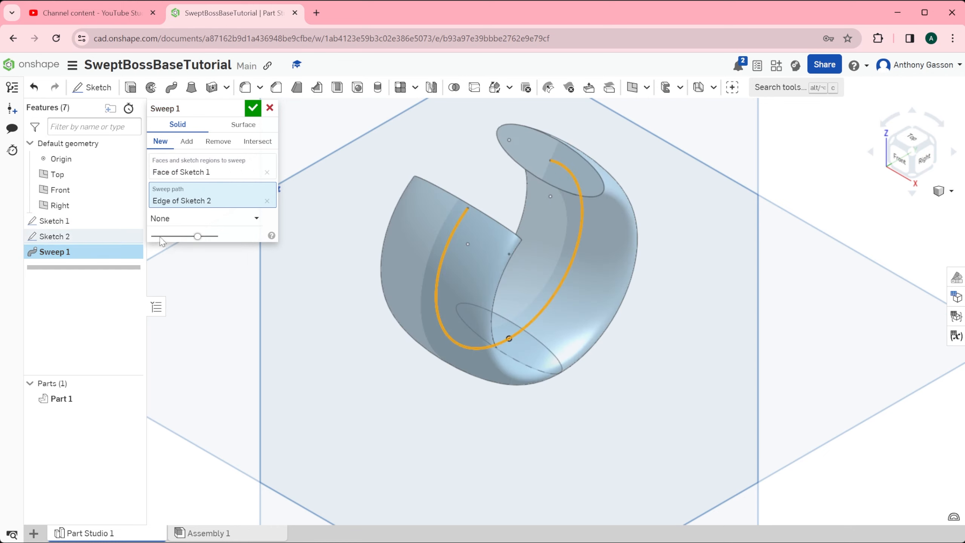
{"action": "left_click", "coordinate": [253, 109]}
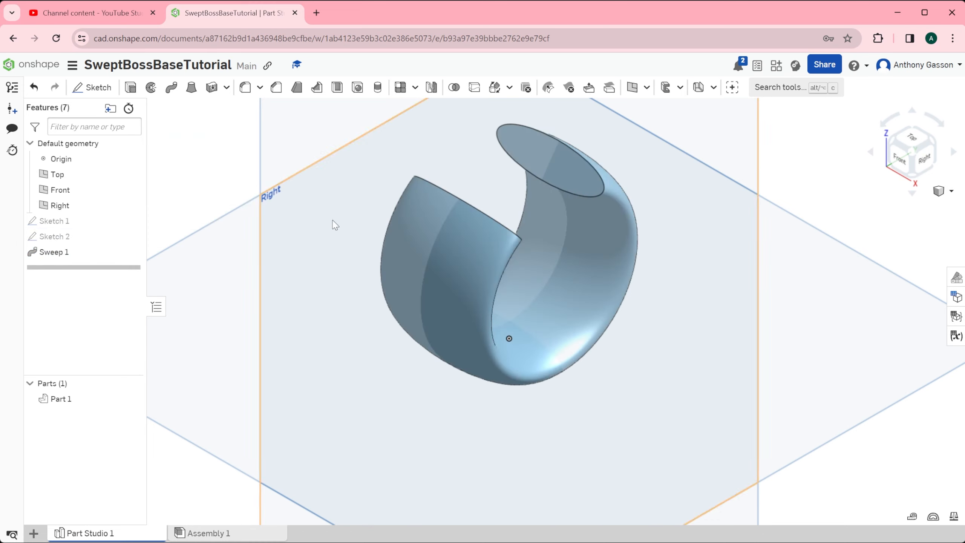
Sketch a circle about 6 mm in diameter on the Front plane, centred below the origin and crossing the part's lower edge.
{"action": "mouse_move", "coordinate": [597, 302]}
{"action": "right_mouse_down"}
{"action": "mouse_move", "coordinate": [576, 271]}
{"action": "mouse_move", "coordinate": [551, 275]}
{"action": "mouse_move", "coordinate": [552, 295]}
{"action": "mouse_move", "coordinate": [583, 285]}
{"action": "mouse_move", "coordinate": [604, 302]}
{"action": "mouse_move", "coordinate": [594, 309]}
{"action": "mouse_move", "coordinate": [571, 289]}
{"action": "mouse_move", "coordinate": [588, 293]}
{"action": "right_mouse_up"}
{"action": "scroll", "coordinate": [588, 292], "scroll_direction": "down", "scroll_amount": 5}
{"action": "scroll", "coordinate": [589, 296], "scroll_direction": "up", "scroll_amount": 8}
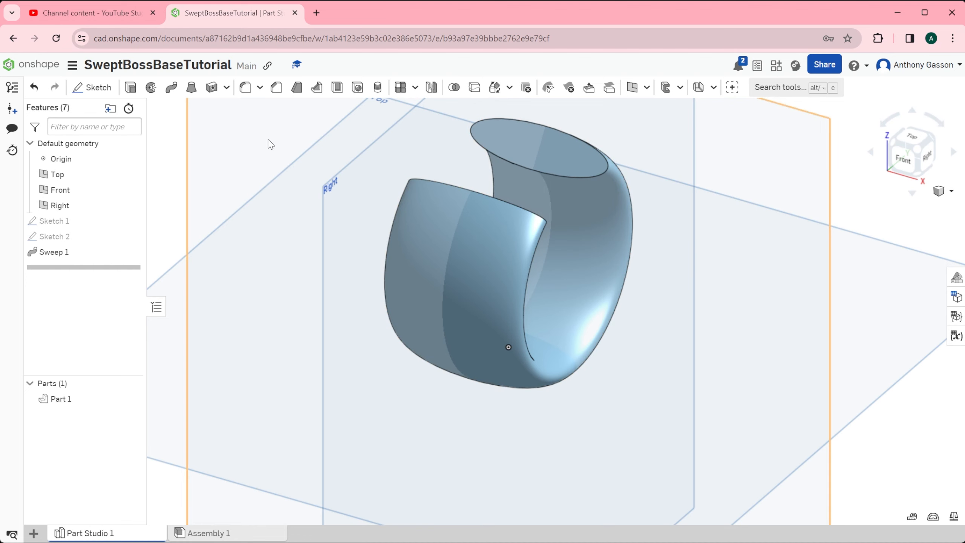
{"action": "left_click", "coordinate": [81, 87]}
{"action": "scroll", "coordinate": [823, 172], "scroll_direction": "down", "scroll_amount": 5}
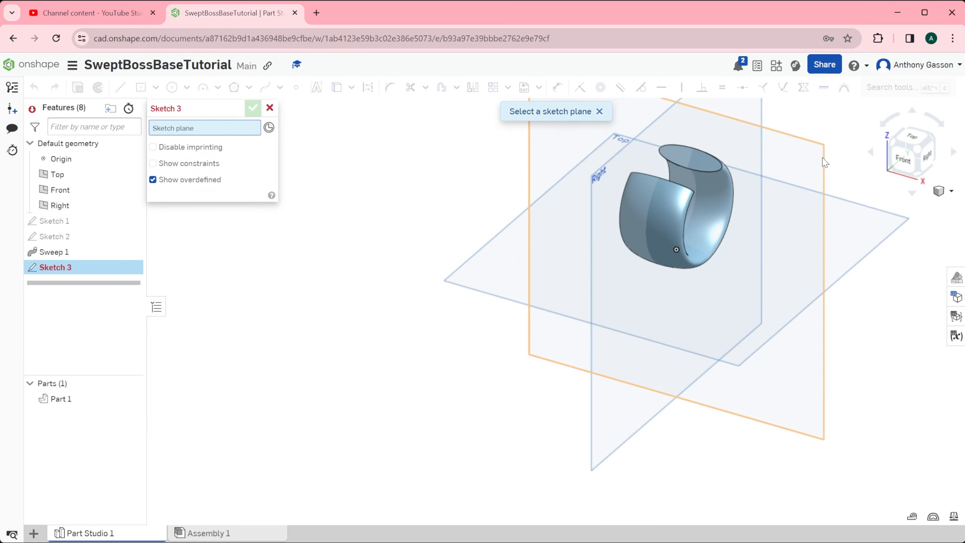
{"action": "left_click", "coordinate": [823, 162]}
{"action": "left_click", "coordinate": [172, 88]}
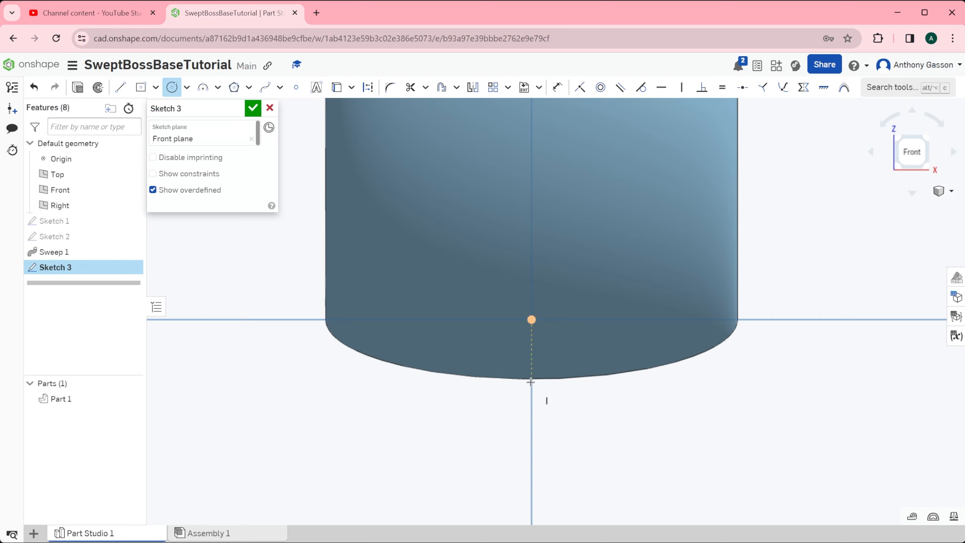
{"action": "left_click", "coordinate": [532, 361]}
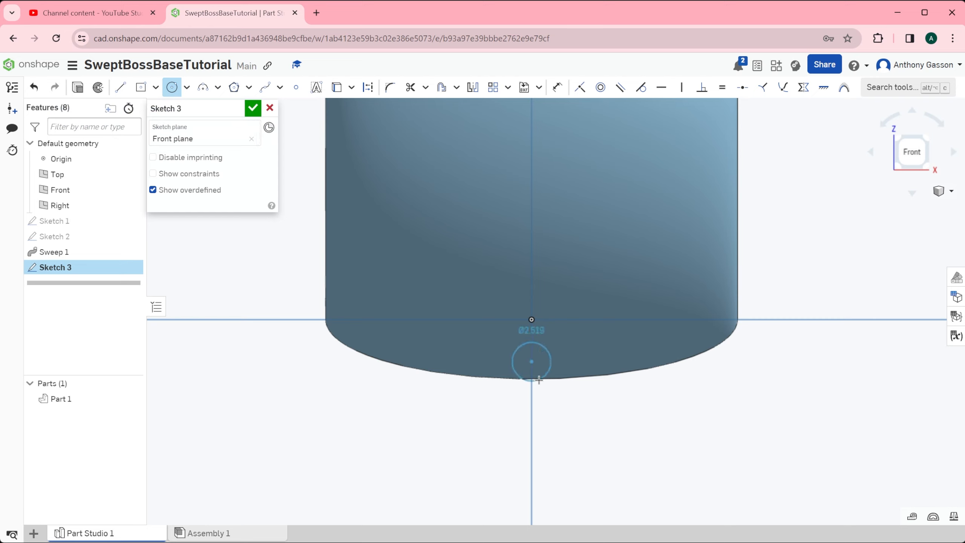
{"action": "left_click", "coordinate": [550, 397]}
{"action": "left_click", "coordinate": [253, 108]}
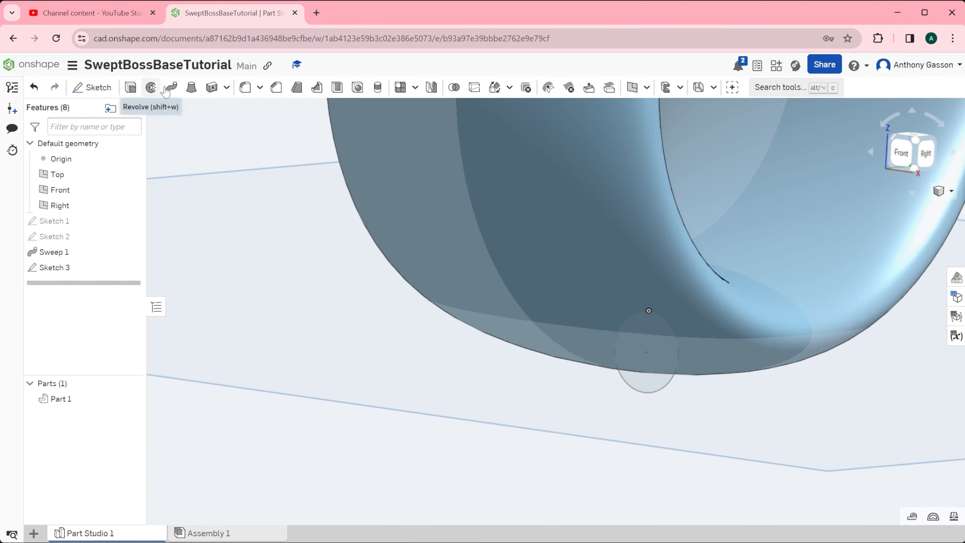
Sweep the circle face of Sketch 3 along the open arc of Sketch 2, removing material from Part 1 to cut an outer groove.
{"action": "left_click", "coordinate": [172, 88]}
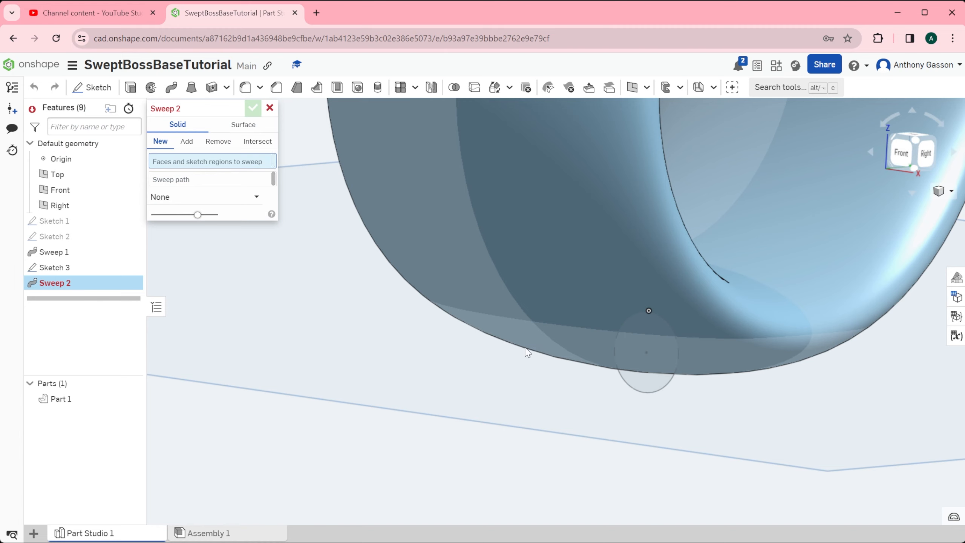
{"action": "left_click", "coordinate": [652, 389]}
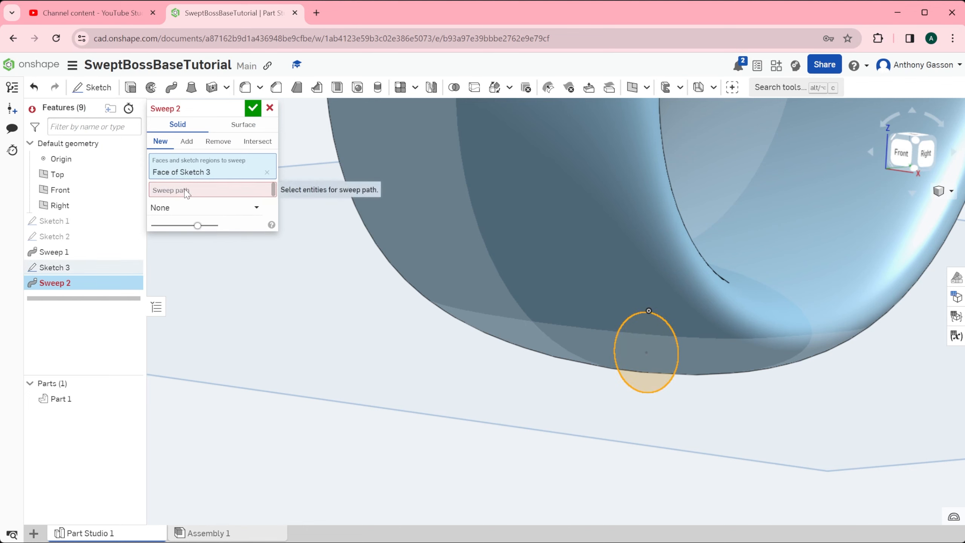
{"action": "left_click", "coordinate": [55, 237]}
{"action": "scroll", "coordinate": [545, 235], "scroll_direction": "up", "scroll_amount": 3}
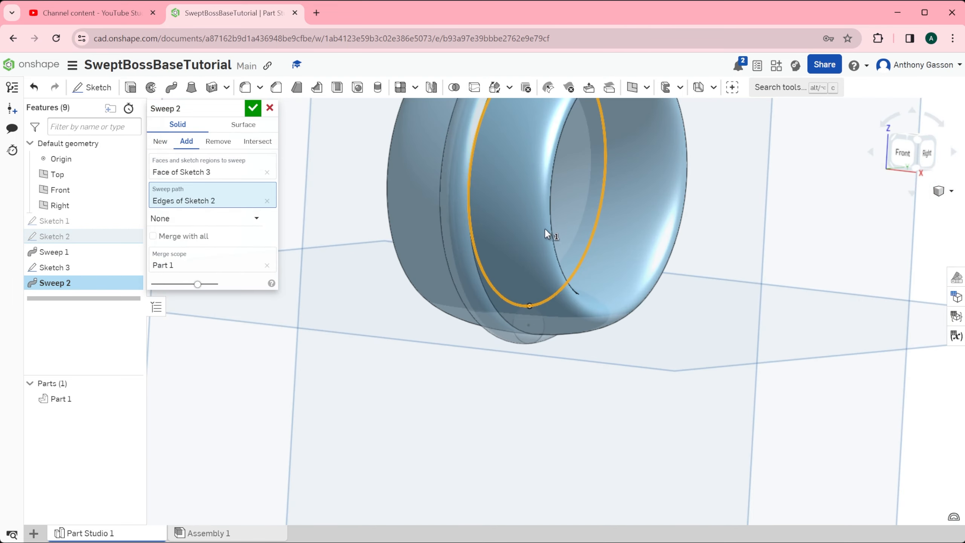
{"action": "right_click_drag", "start_coordinate": [564, 197], "coordinate": [564, 215]}
{"action": "right_click_drag", "start_coordinate": [562, 198], "coordinate": [243, 149]}
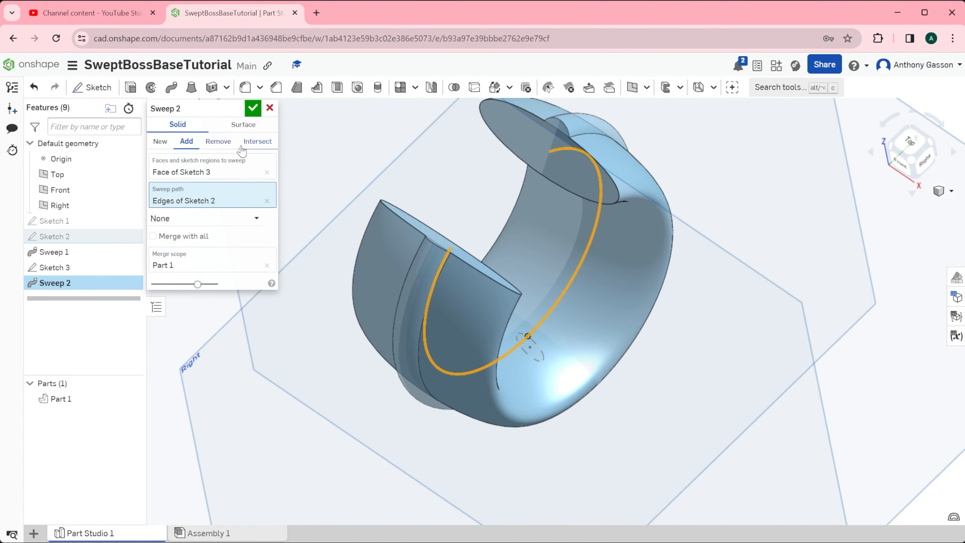
{"action": "left_click", "coordinate": [223, 142]}
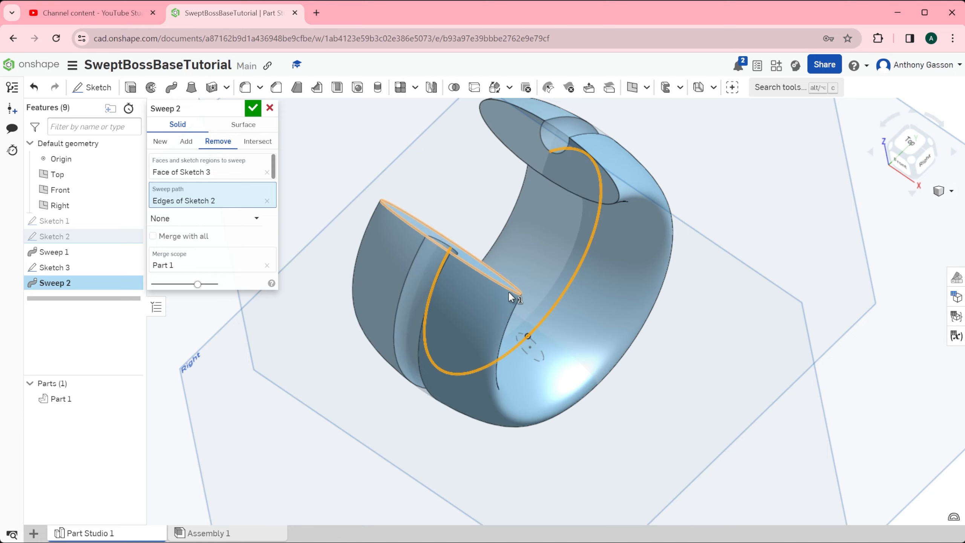
{"action": "mouse_move", "coordinate": [510, 287]}
{"action": "right_mouse_down"}
{"action": "mouse_move", "coordinate": [509, 257]}
{"action": "mouse_move", "coordinate": [504, 285]}
{"action": "right_mouse_up"}
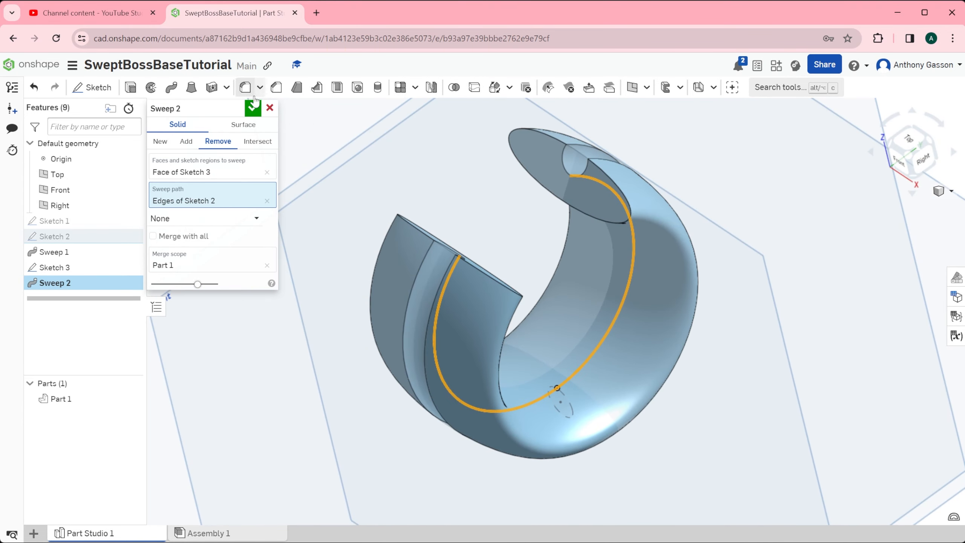
{"action": "left_click", "coordinate": [252, 108]}
{"action": "right_click_drag", "start_coordinate": [514, 333], "coordinate": [563, 289]}
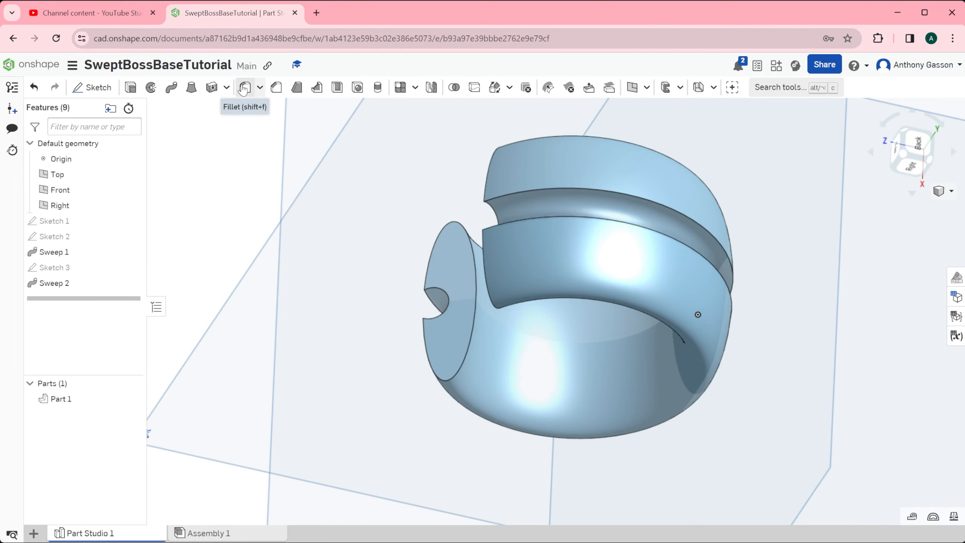
Fillet the two long edges of the swept groove with a 1 mm radius, keeping tangent propagation on.
{"action": "left_click", "coordinate": [278, 87]}
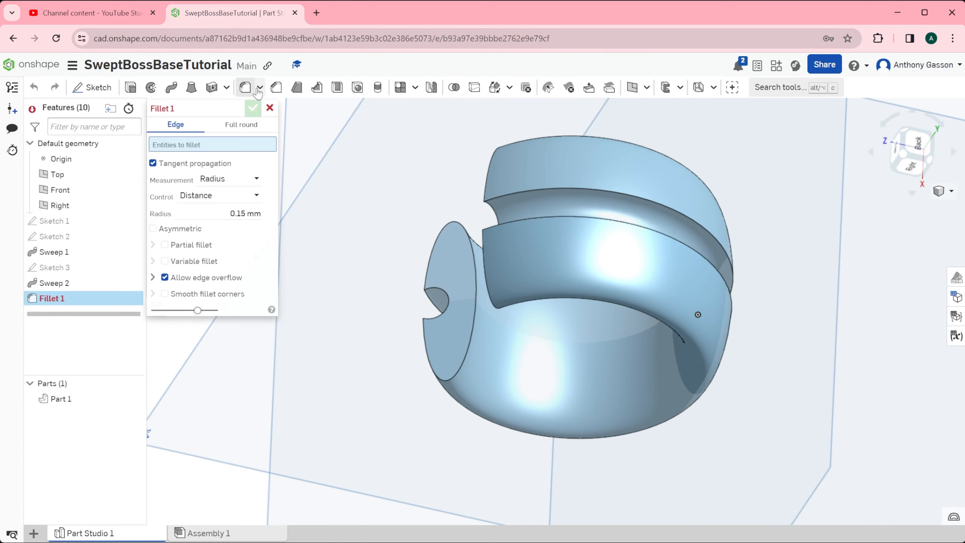
{"action": "left_click", "coordinate": [607, 196]}
{"action": "left_click", "coordinate": [602, 219]}
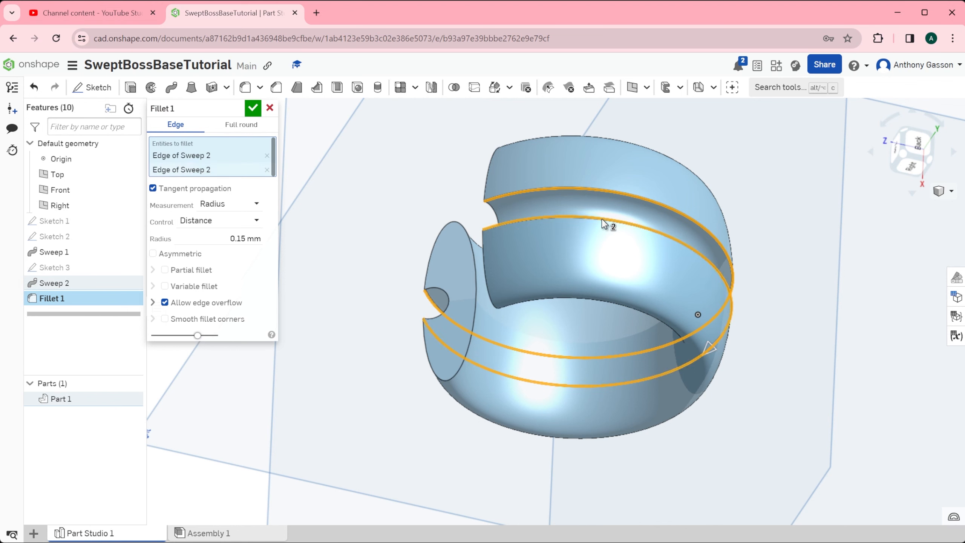
{"action": "right_click_drag", "start_coordinate": [561, 208], "coordinate": [647, 191]}
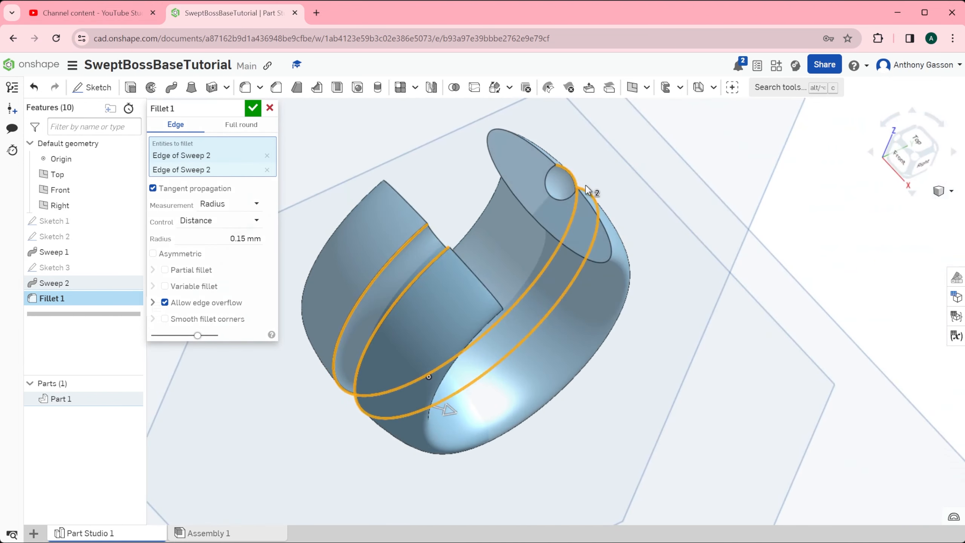
{"action": "left_click", "coordinate": [255, 235]}
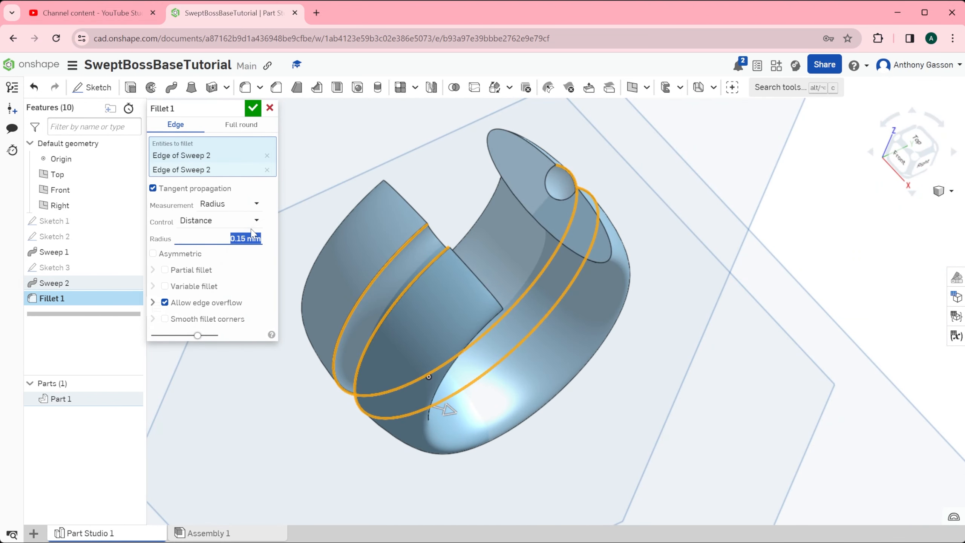
{"action": "type", "text": "1"}
{"action": "key", "text": "Return"}
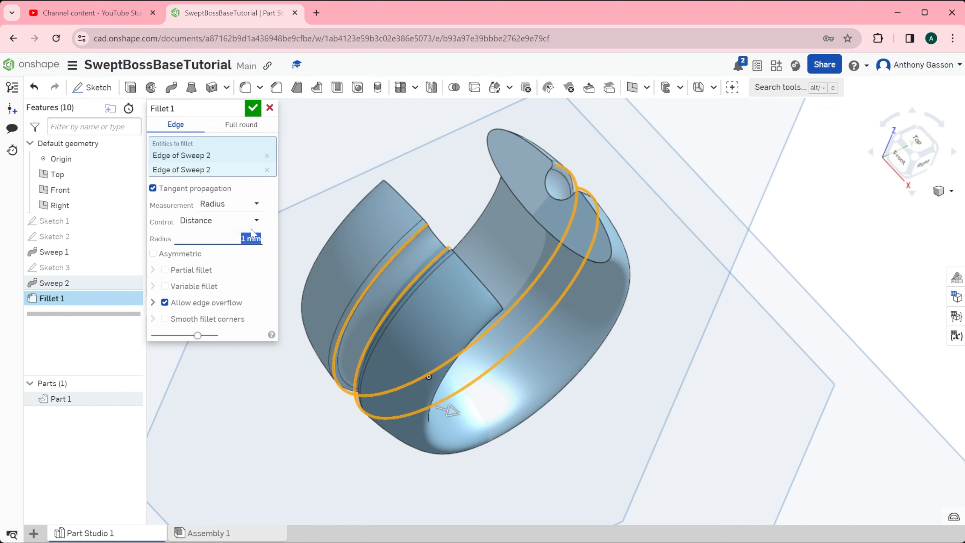
{"action": "left_click", "coordinate": [252, 109]}
{"action": "right_click_drag", "start_coordinate": [437, 258], "coordinate": [556, 325]}
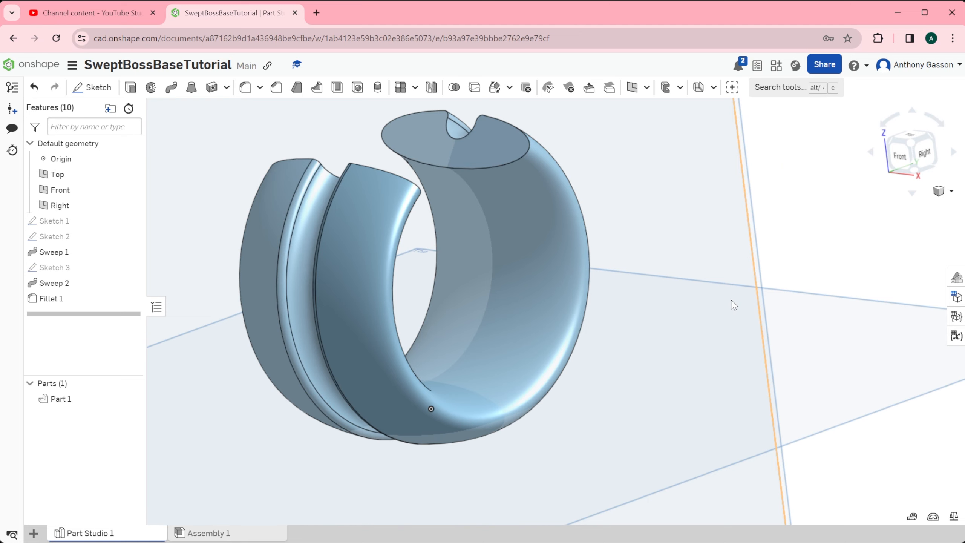
{"action": "right_click_drag", "start_coordinate": [646, 304], "coordinate": [642, 323]}
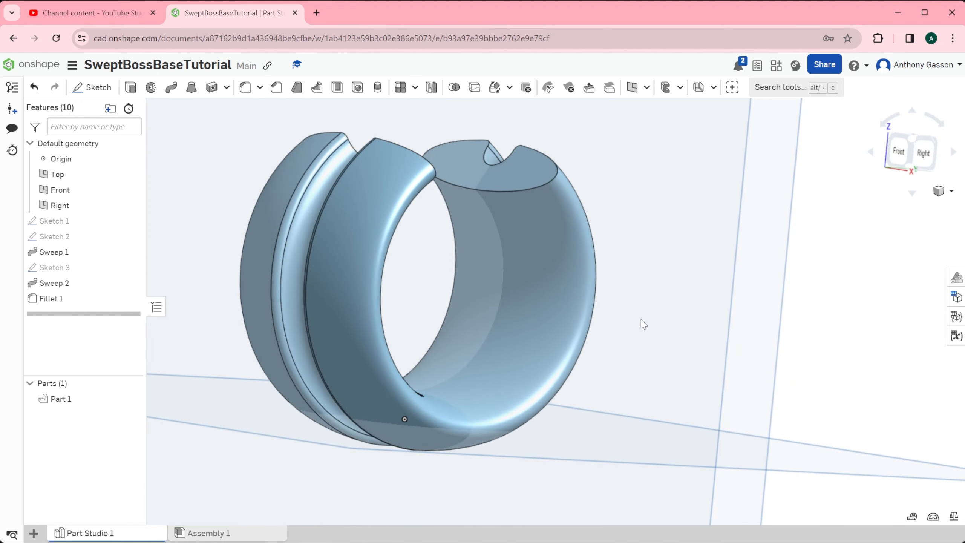